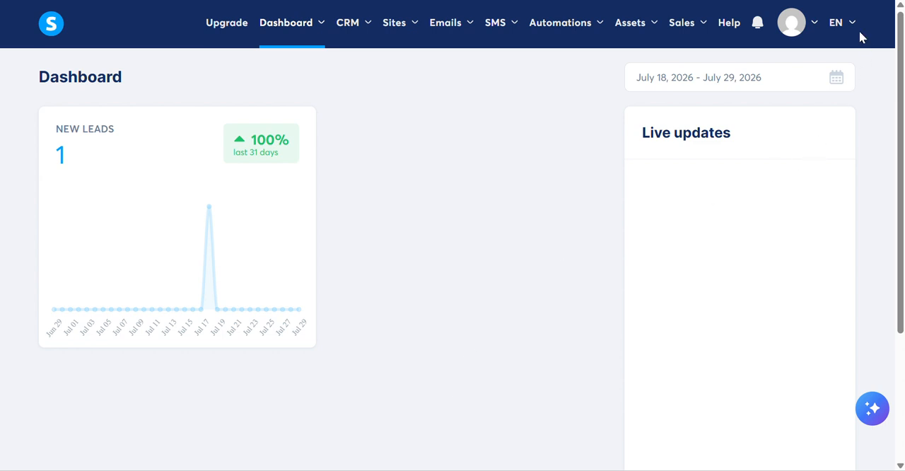
# Open the custom domains page in the account settings.
pyautogui.click(815, 23)
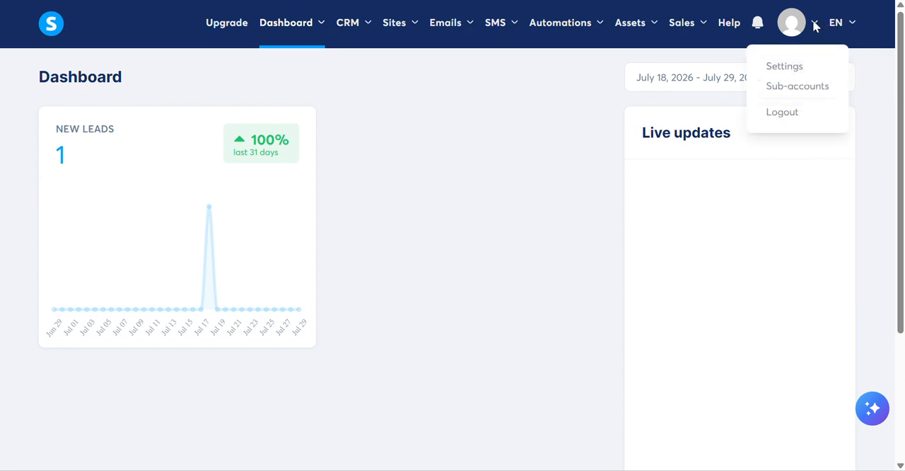
pyautogui.click(798, 69)
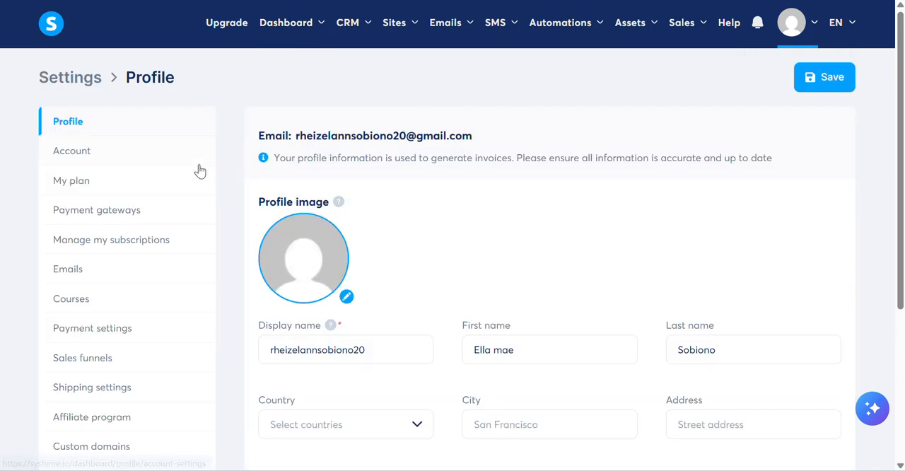
pyautogui.scroll(-1, 145, 156)
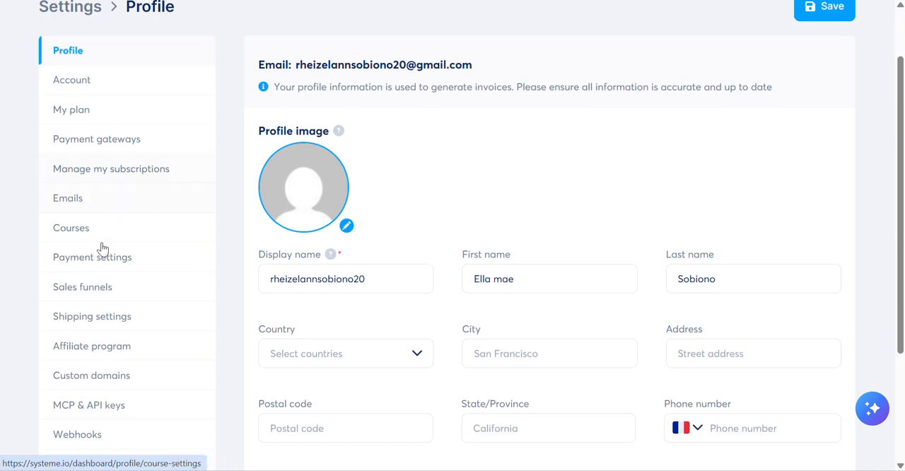
pyautogui.click(106, 382)
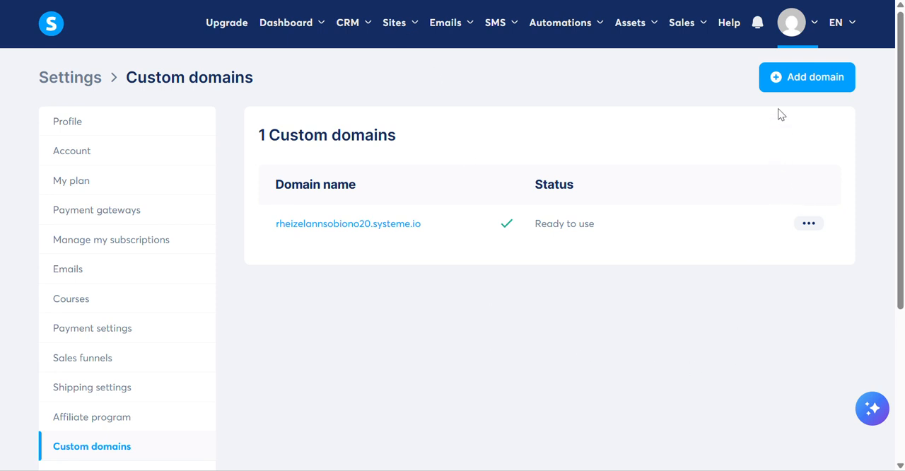
# Add shop.yourdomain.com as a new custom domain and save it.
pyautogui.click(800, 79)
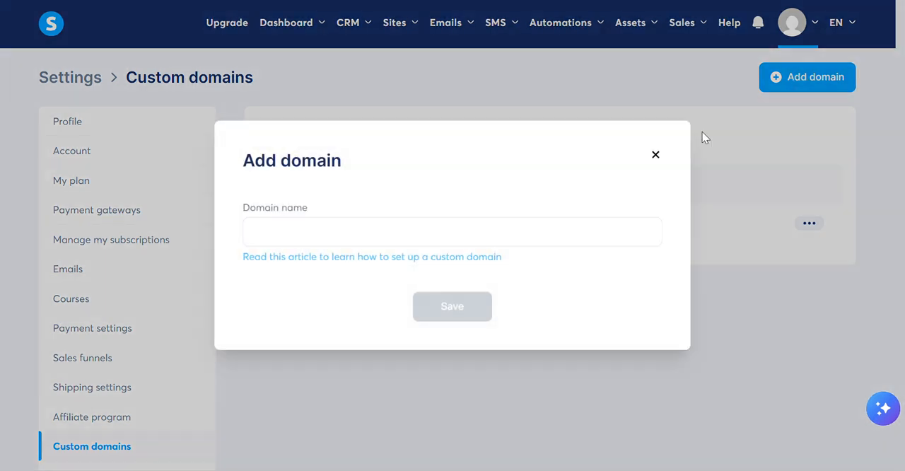
pyautogui.click(366, 219)
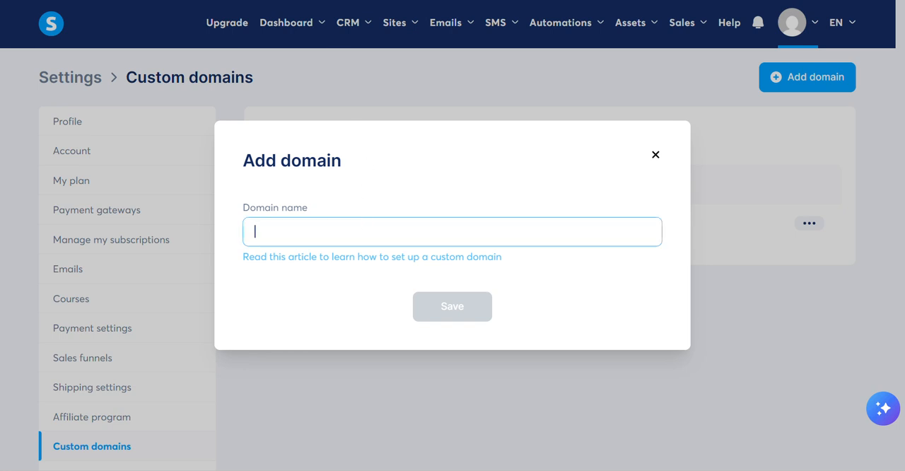
pyautogui.write('shop.yourdomain.com')
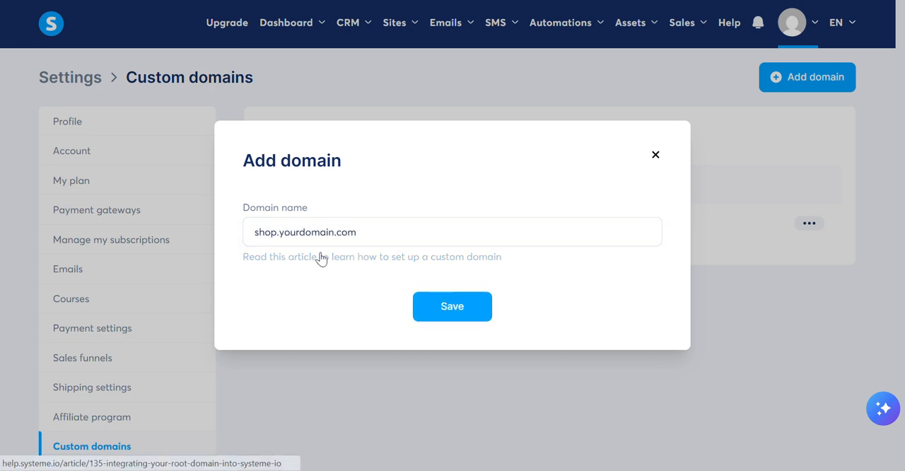
pyautogui.click(471, 318)
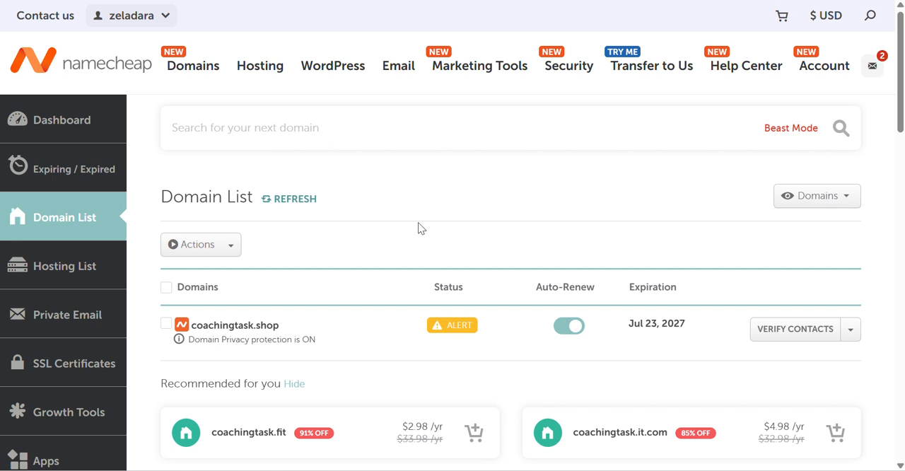
# Switch to Namecheap and open the Advanced DNS host records of coachingtask.shop.
pyautogui.scroll(-2, 555, 274)
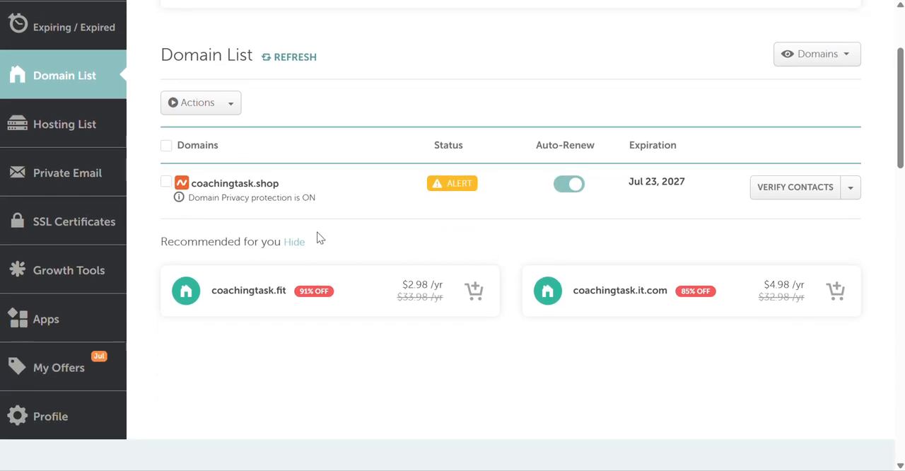
pyautogui.scroll(2, 71, 212)
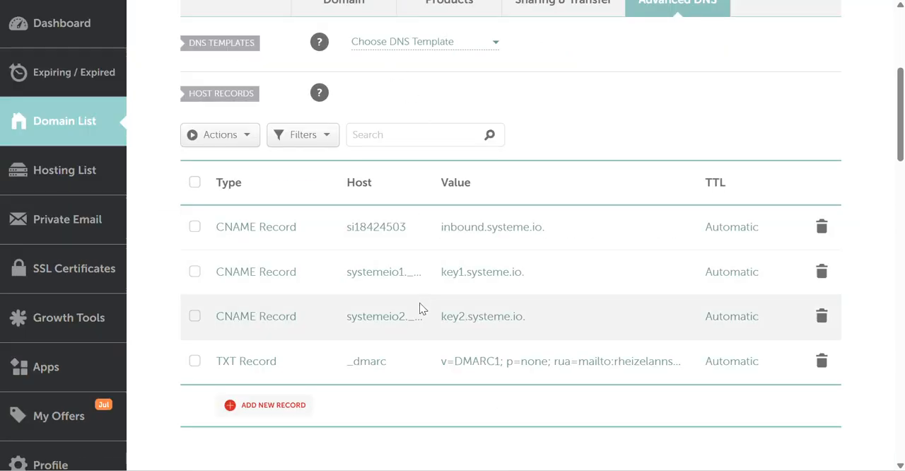
pyautogui.scroll(-1, 420, 309)
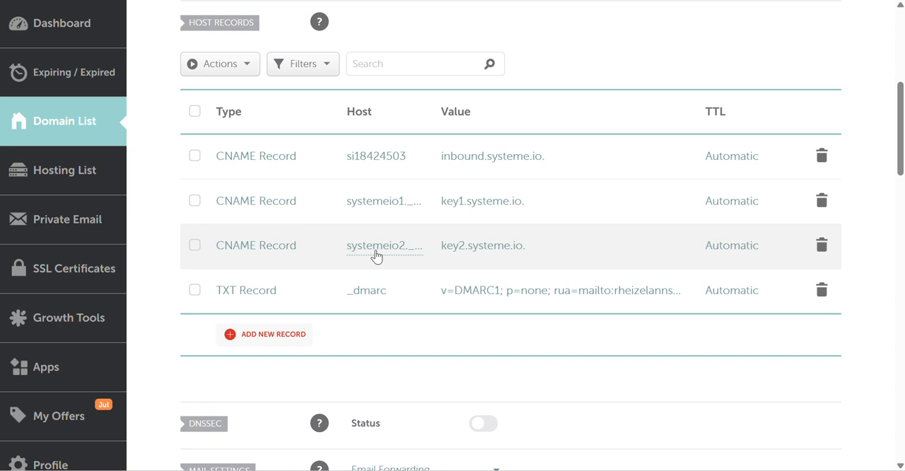
pyautogui.scroll(2, 376, 256)
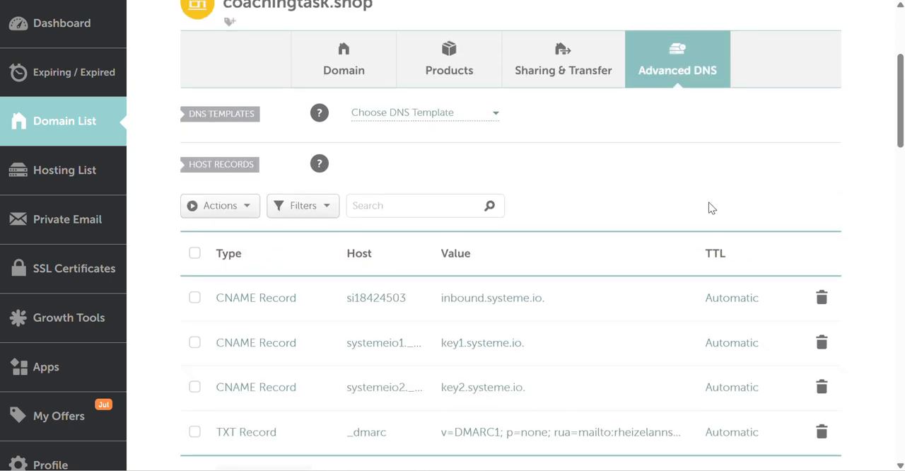
pyautogui.scroll(-1, 802, 144)
pyautogui.scroll(2, 790, 103)
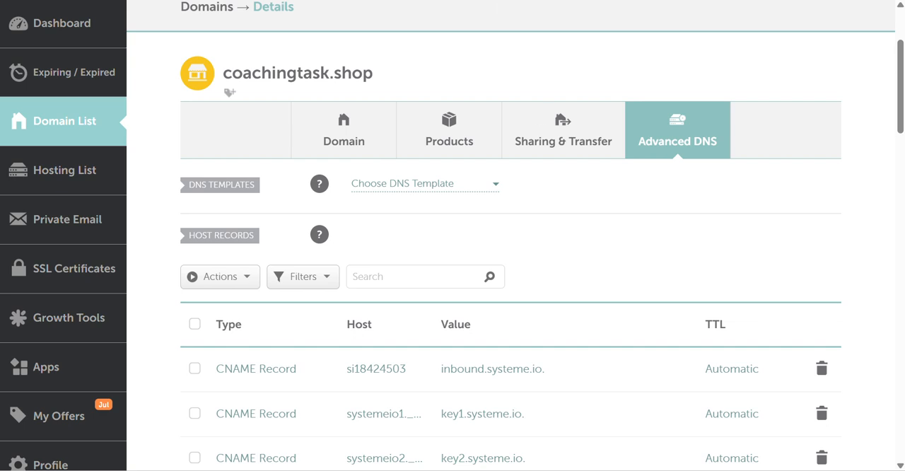
pyautogui.scroll(-2, 365, 150)
pyautogui.scroll(-1, 368, 316)
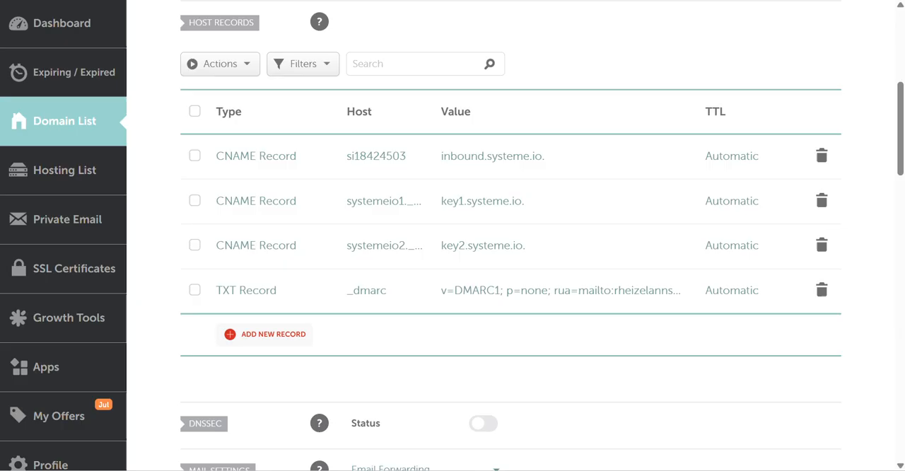
# Start a new host record for coachingtask.shop and set its type to CNAME Record.
pyautogui.click(290, 341)
pyautogui.scroll(-2, 287, 343)
pyautogui.scroll(1, 259, 226)
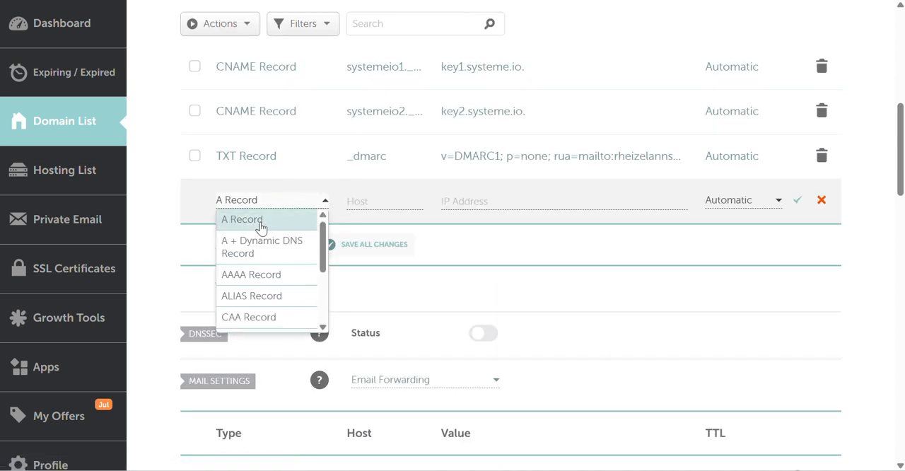
pyautogui.scroll(-2, 259, 233)
pyautogui.click(280, 267)
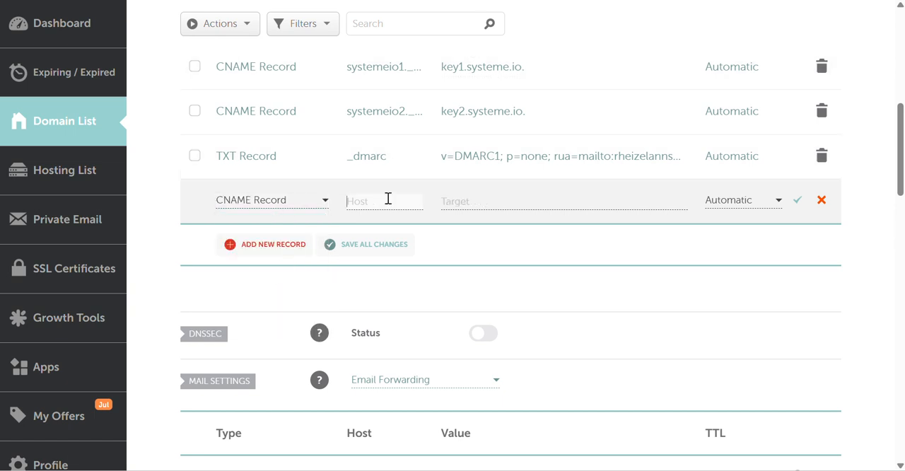
# Fill the new CNAME record with host shop.yourdomain.com and the copied acm-validations.aws validation target, and save it.
pyautogui.click(491, 202)
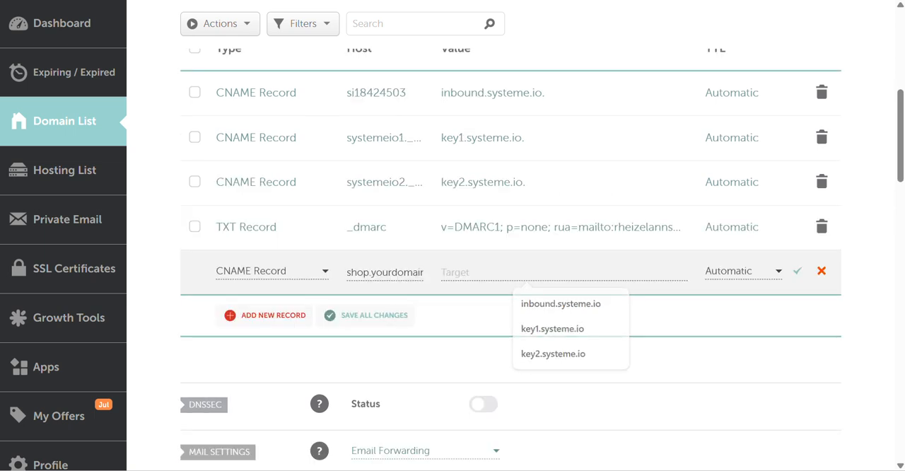
pyautogui.click(435, 287)
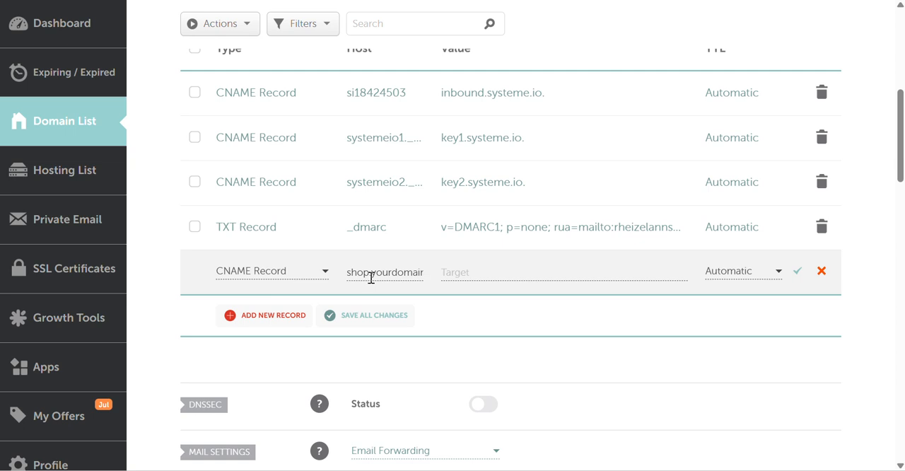
pyautogui.click(460, 272)
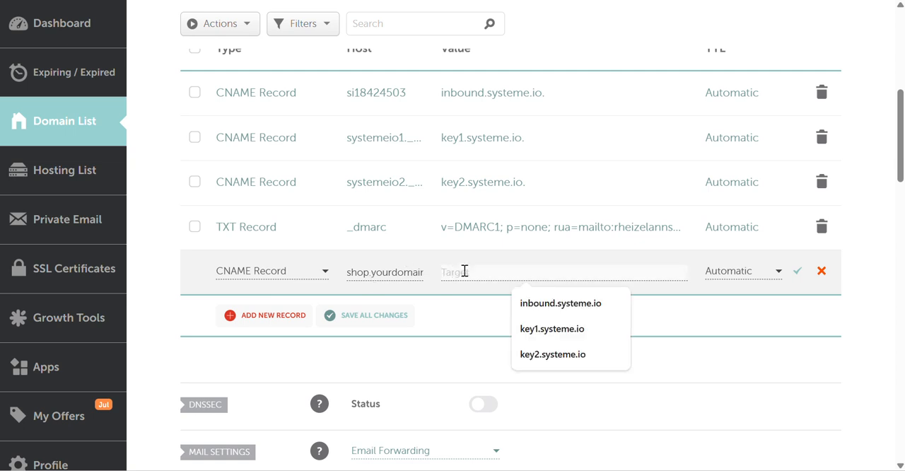
pyautogui.hotkey('ctrl', 'v')
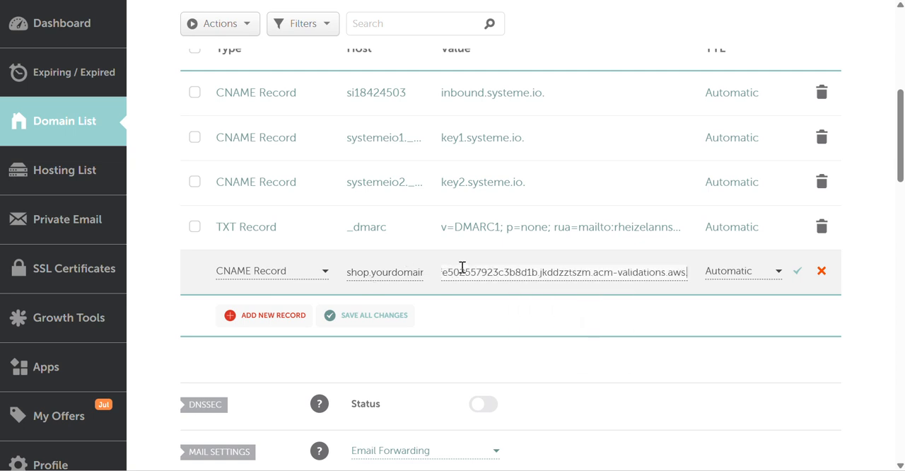
pyautogui.click(423, 117)
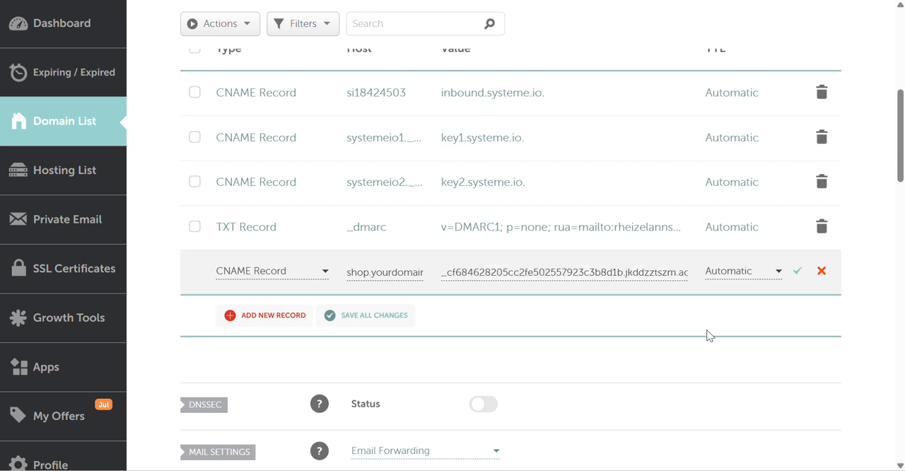
pyautogui.click(800, 273)
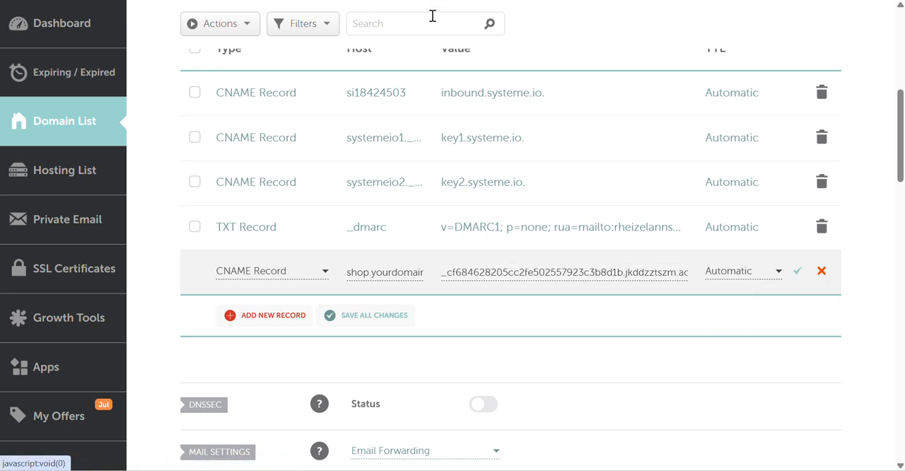
pyautogui.scroll(-1, 488, 338)
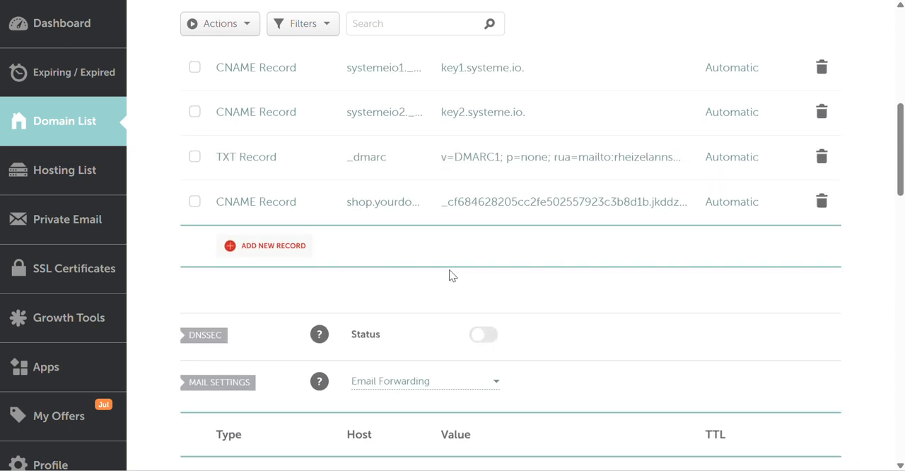
# Switch back to systeme.io and close the DNS configuration instructions for the custom domain.
pyautogui.scroll(1, 450, 271)
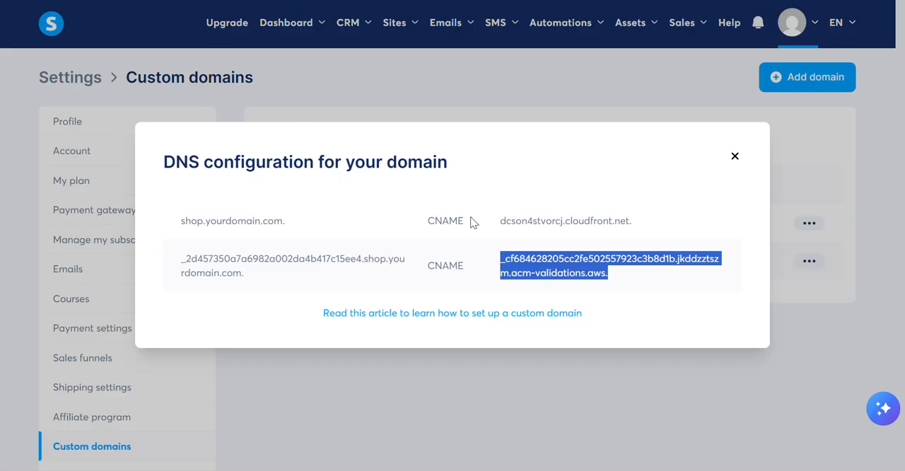
pyautogui.click(735, 156)
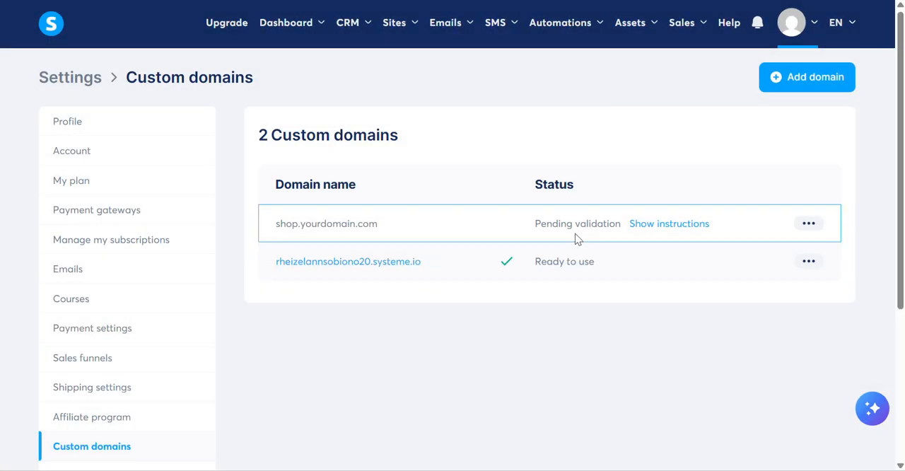